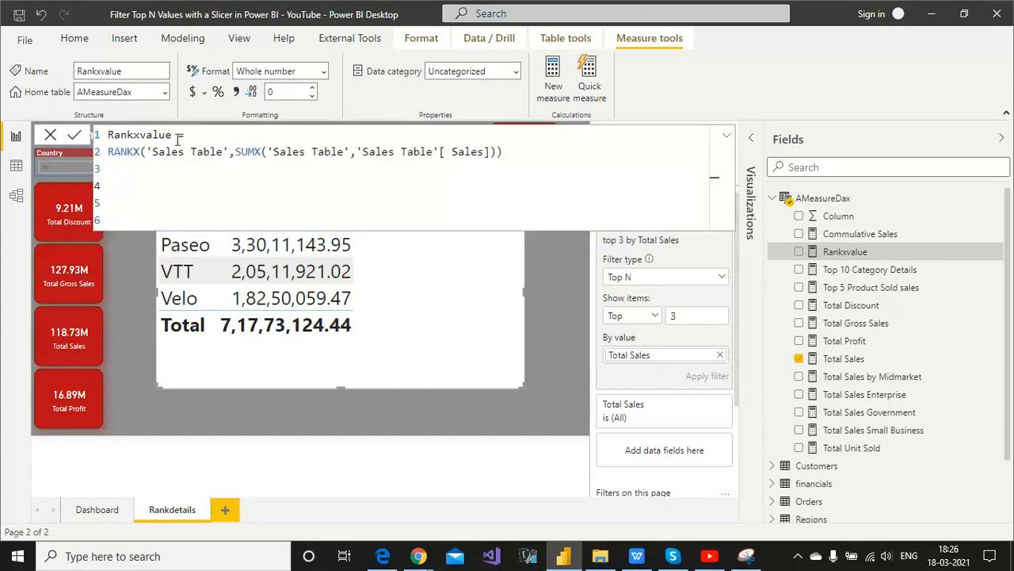
- Clear the Rankxvalue measure's expression and start it anew with RANKX over 'Sales Table'
drag(109, 151, 502, 153)
key(BackSpace)
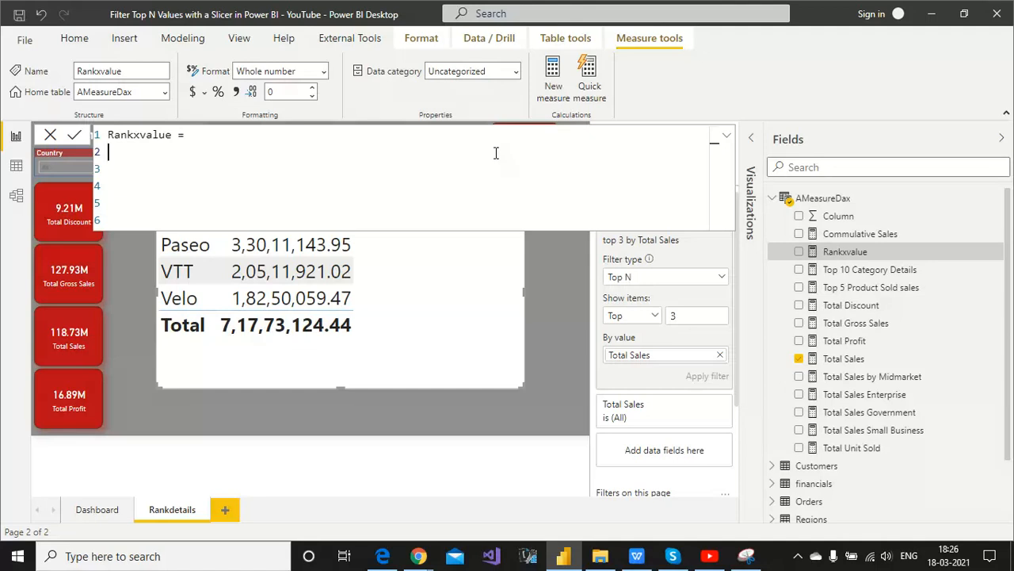
text(rank)
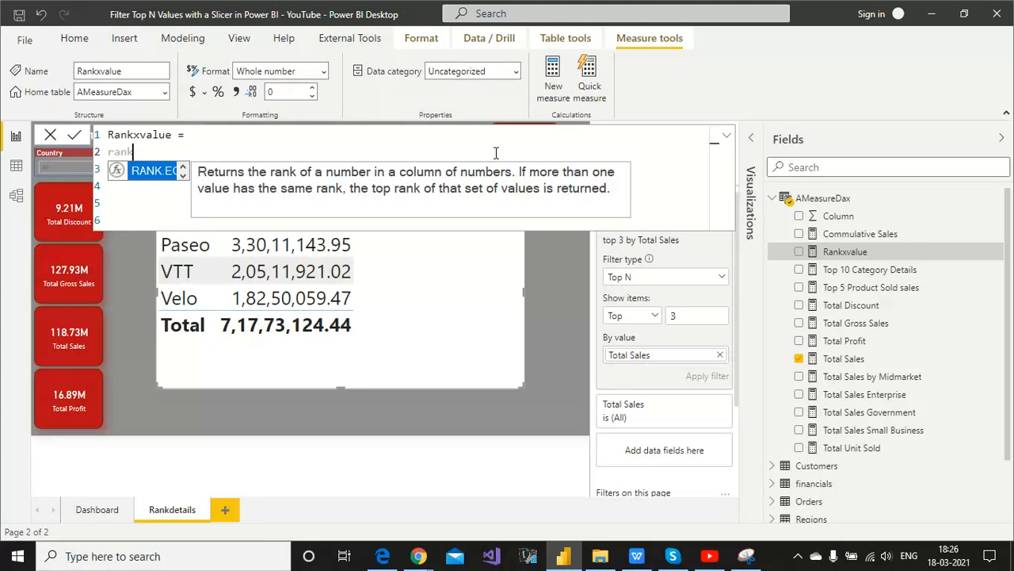
text(x)
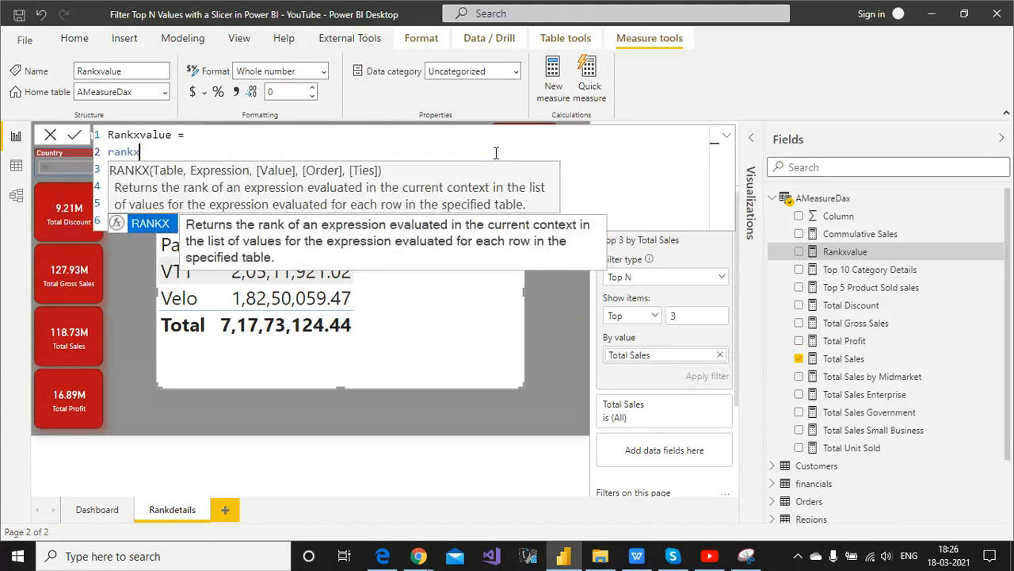
key(Tab)
text('Sa)
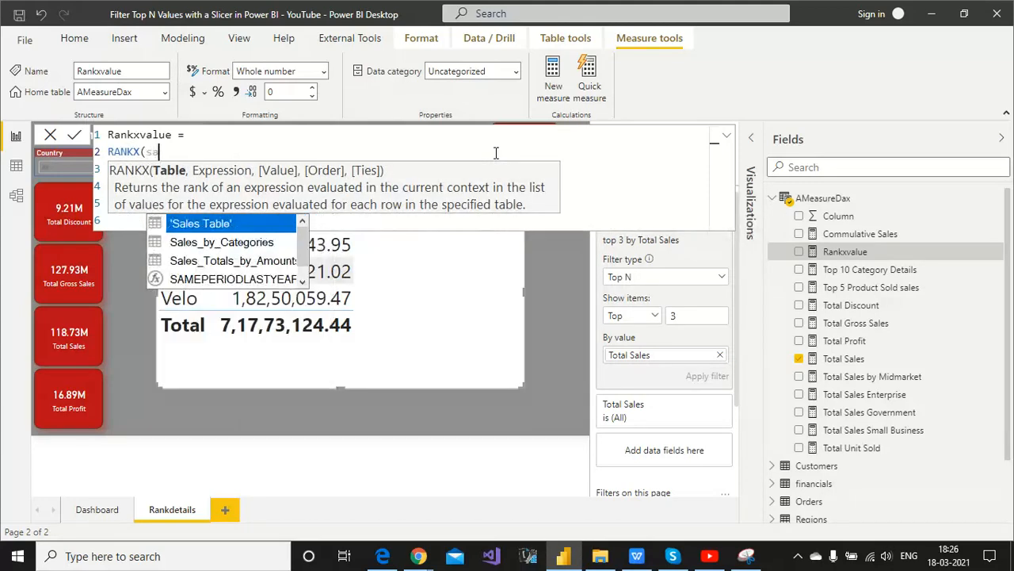
key(Tab)
text(,)
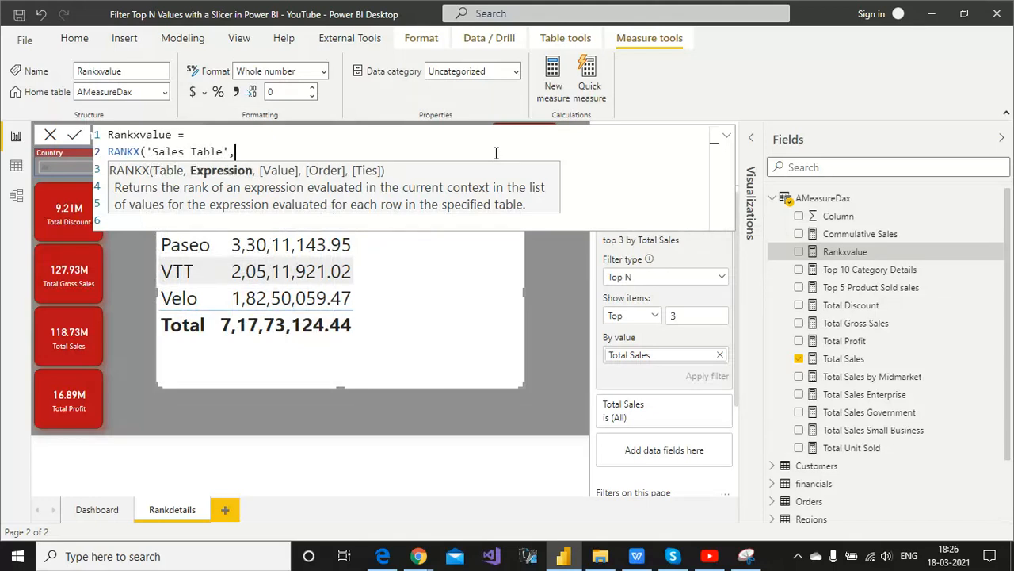
- Complete the RANKX expression with SUMX('Sales Table','Sales Table'[ Sales]) and close both functions
text(sum)
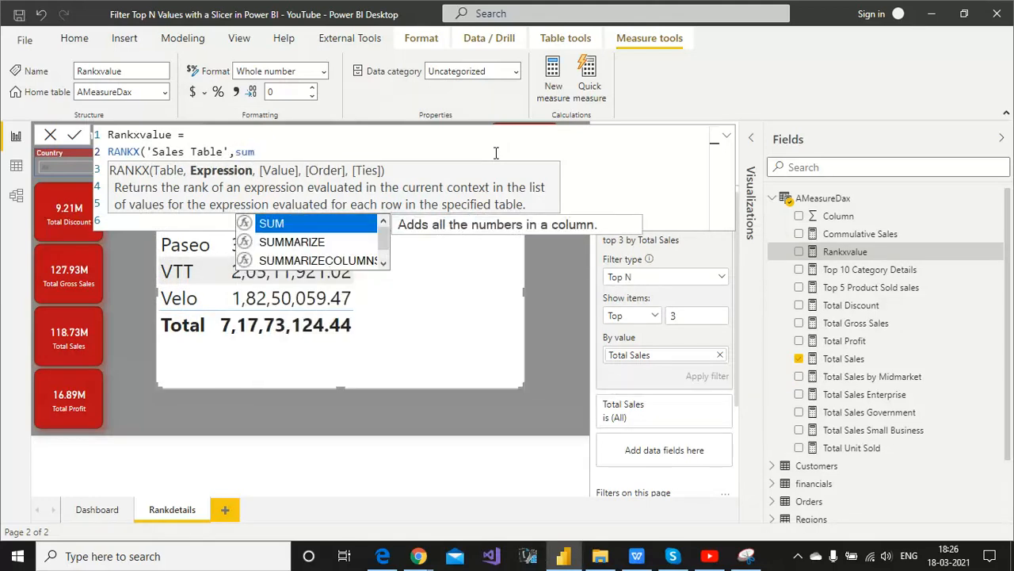
text(x)
key(Tab)
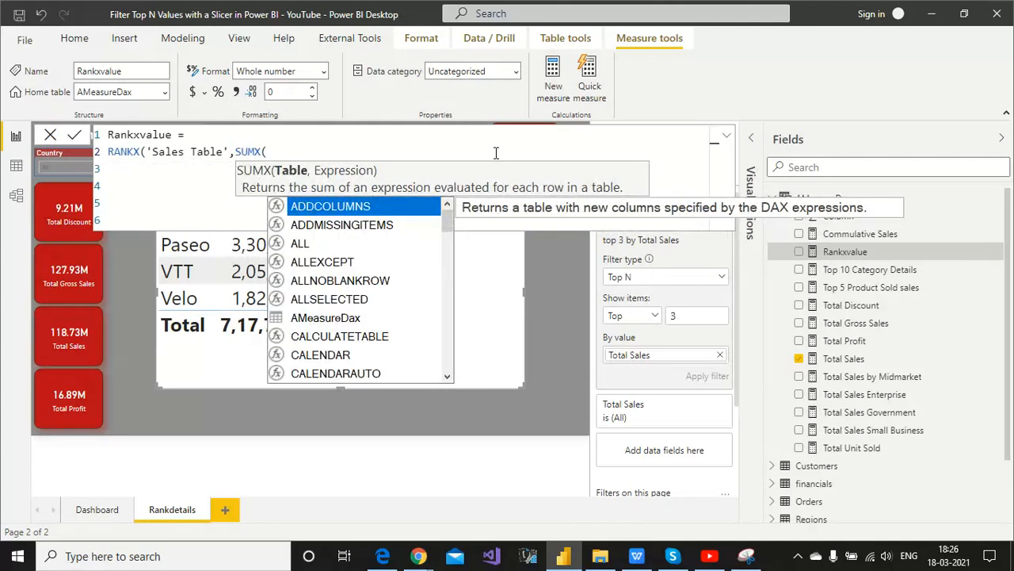
text('sal)
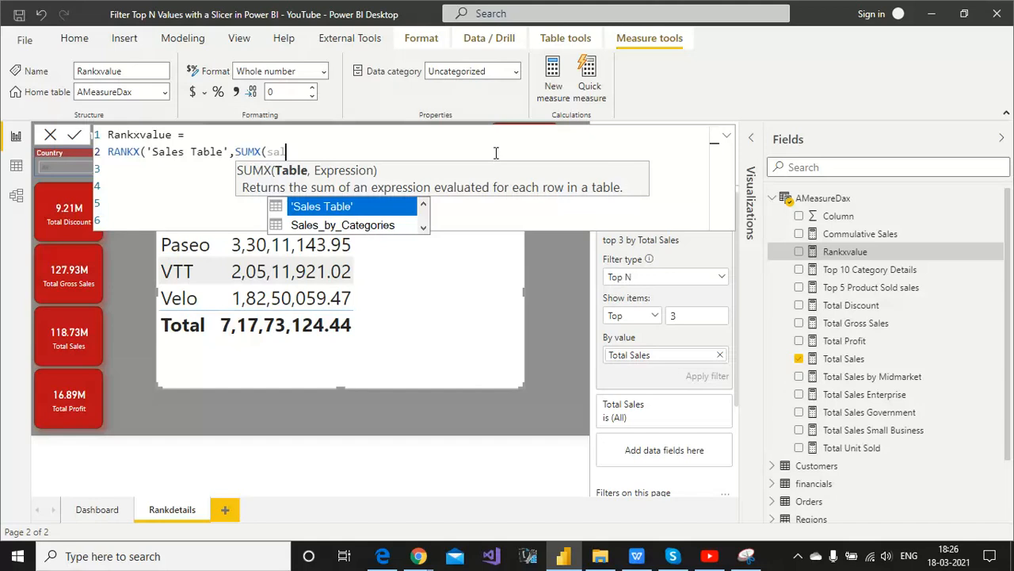
key(Tab)
text(,s)
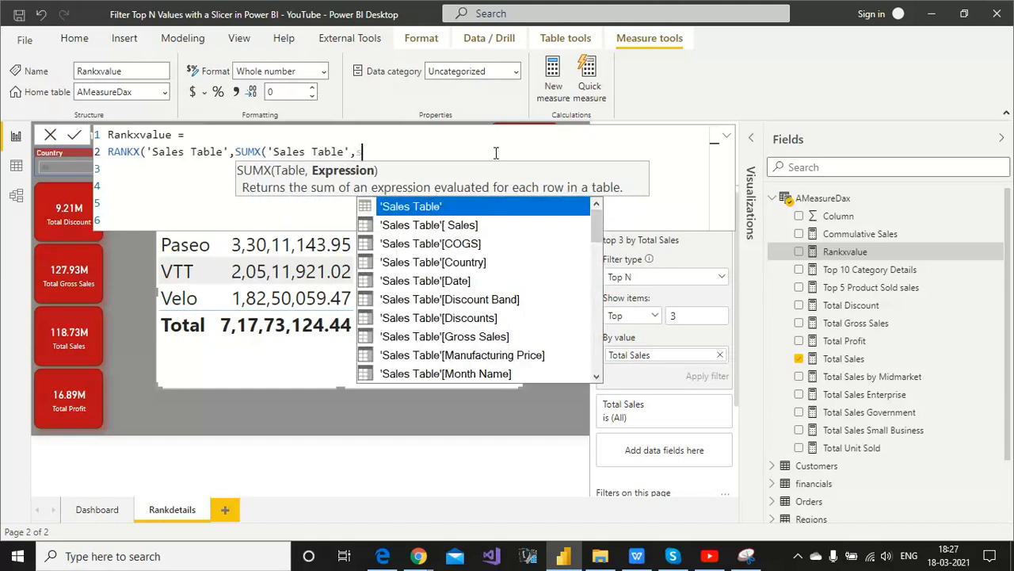
key(Down)
key(Tab)
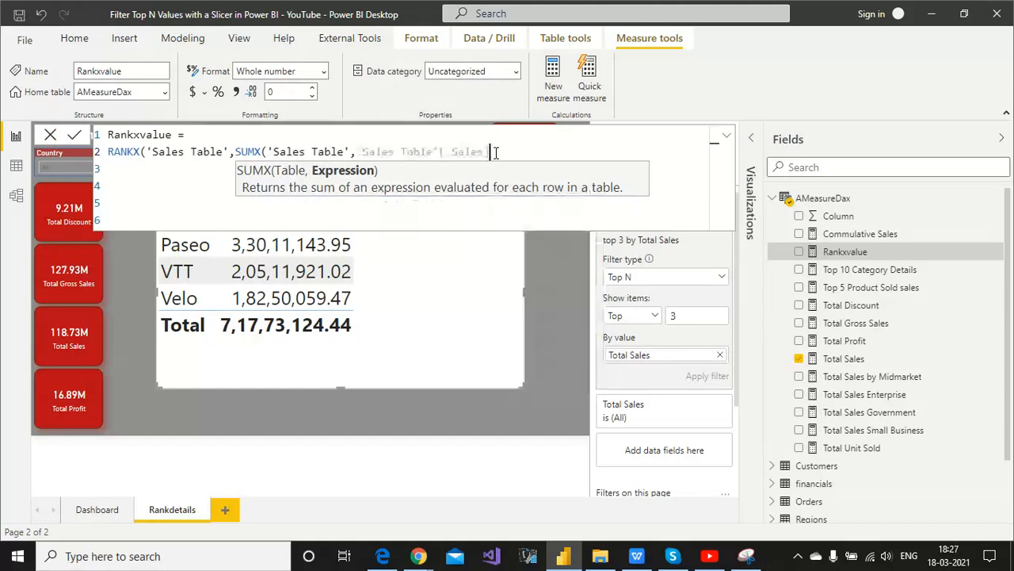
text()))
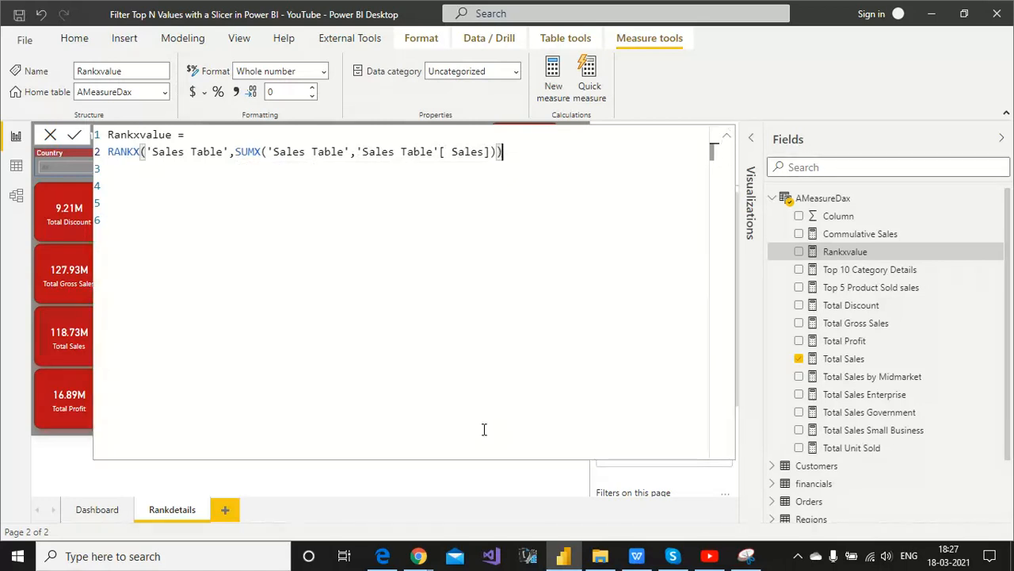
- Collapse the formula editor and clear the Top N filter on Product for the table visual
click(727, 136)
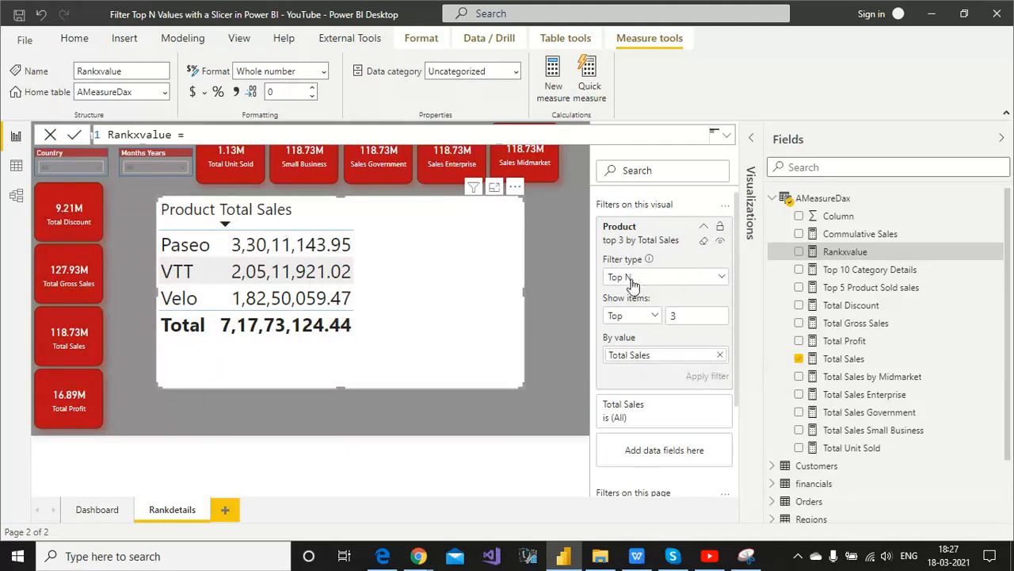
click(703, 242)
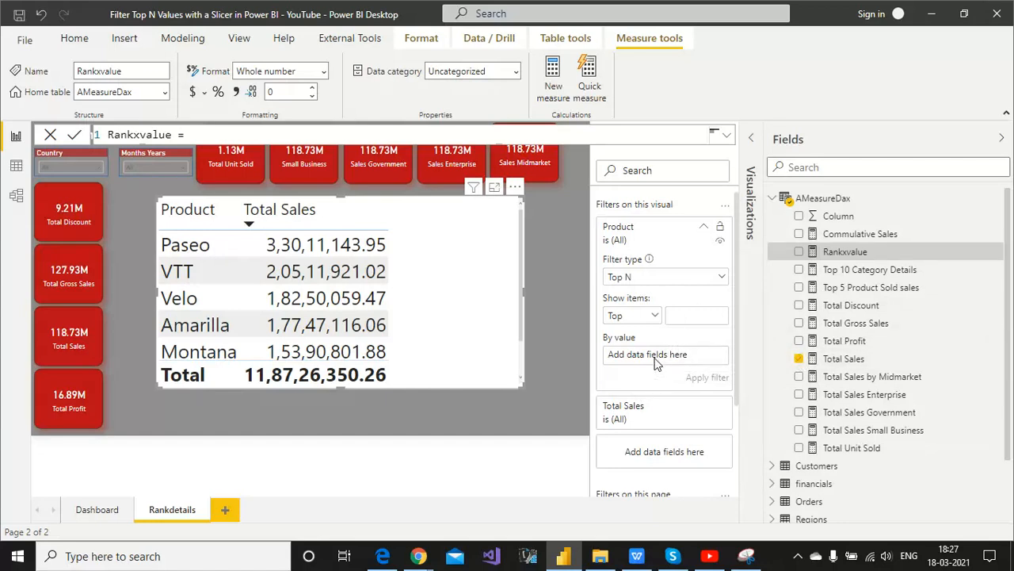
- Expand the Rankxvalue formula and assign the existing RANKX expression to a variable named rang
click(726, 141)
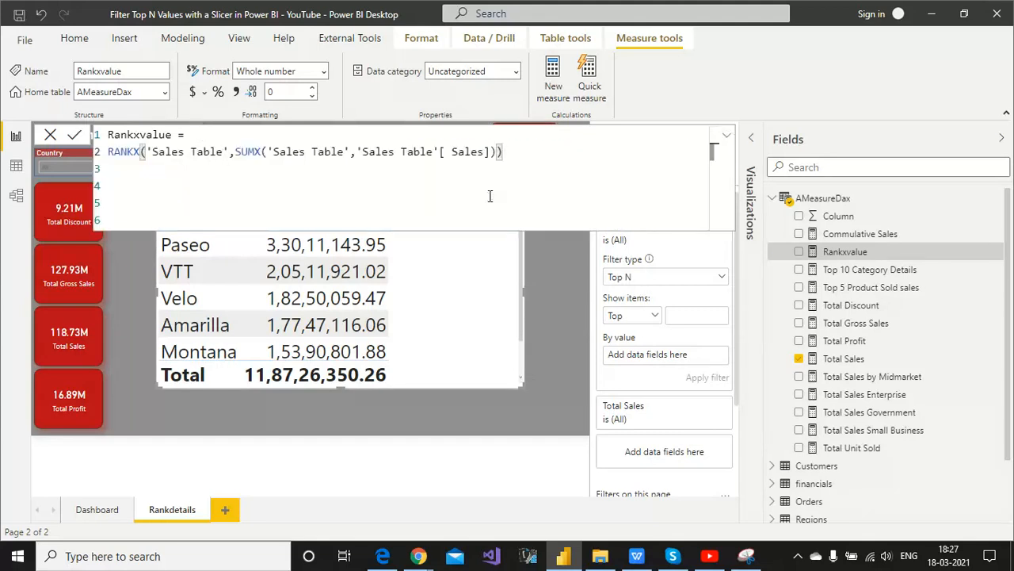
click(109, 152)
text(VAR ran)
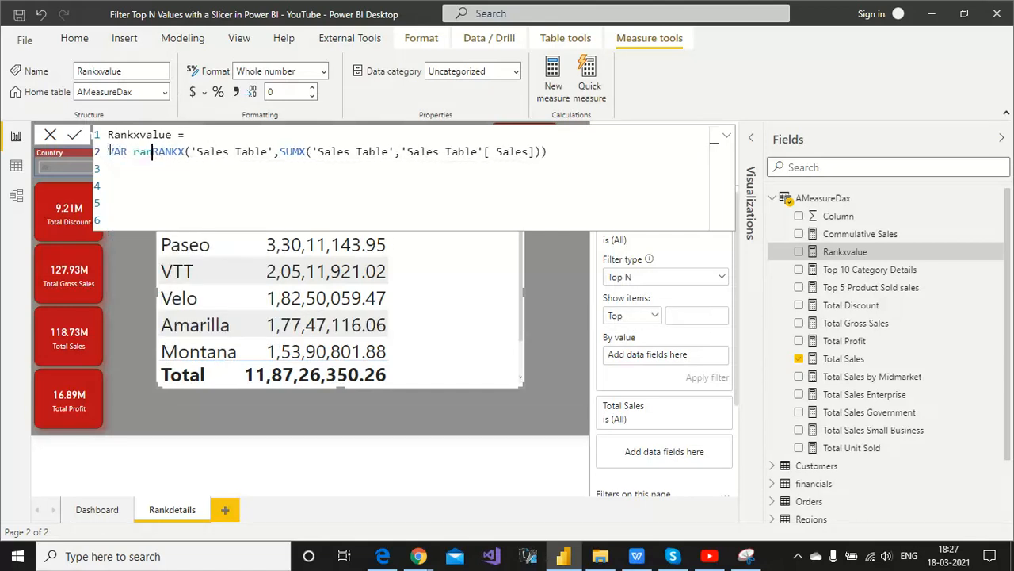
text(g =)
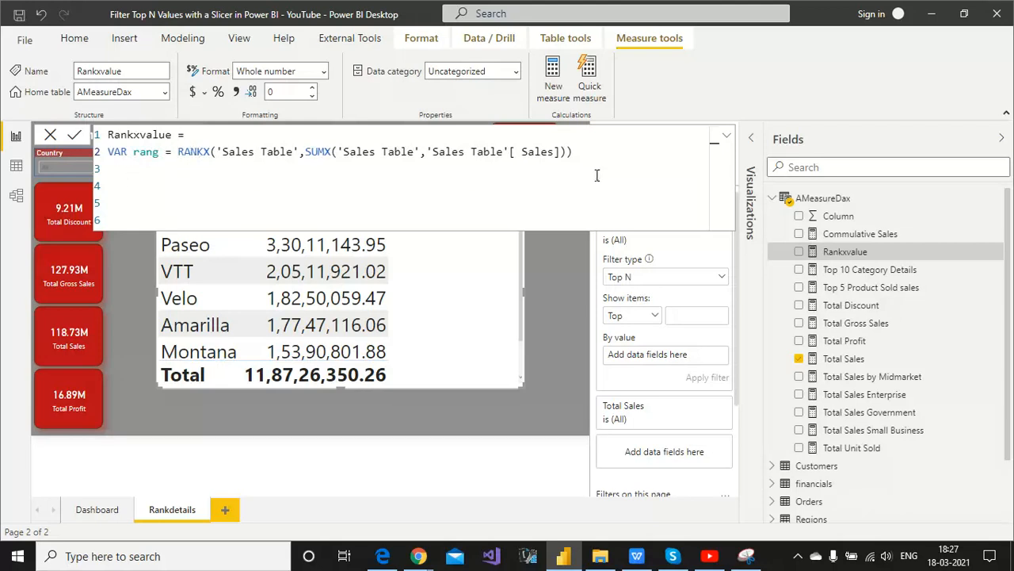
- Add a second variable, sale, below rang, starting a CALCULATE with [Total Sales] as its expression
click(588, 149)
key(Return)
text(VAR sale = CALCULATE()
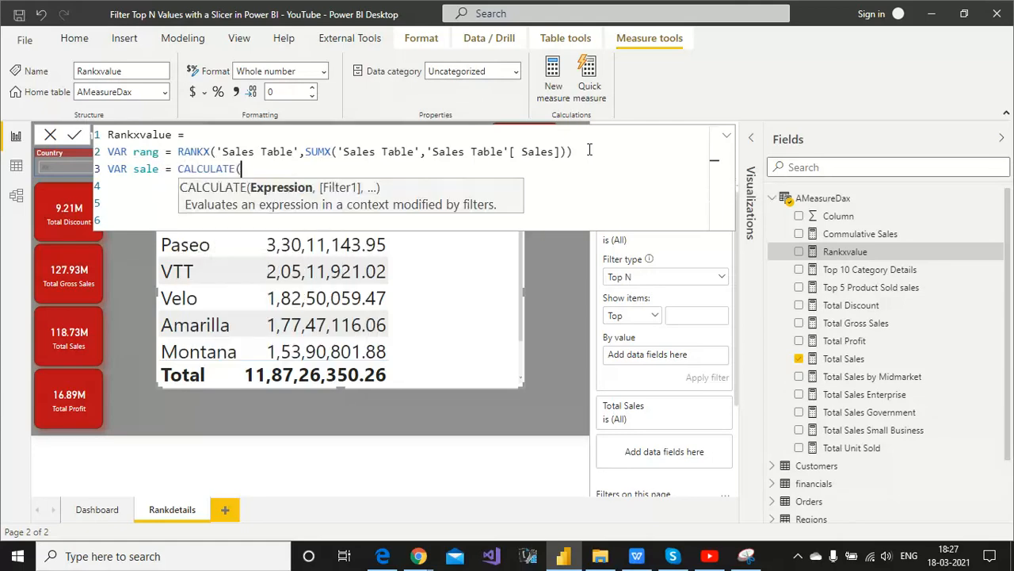
text(tota)
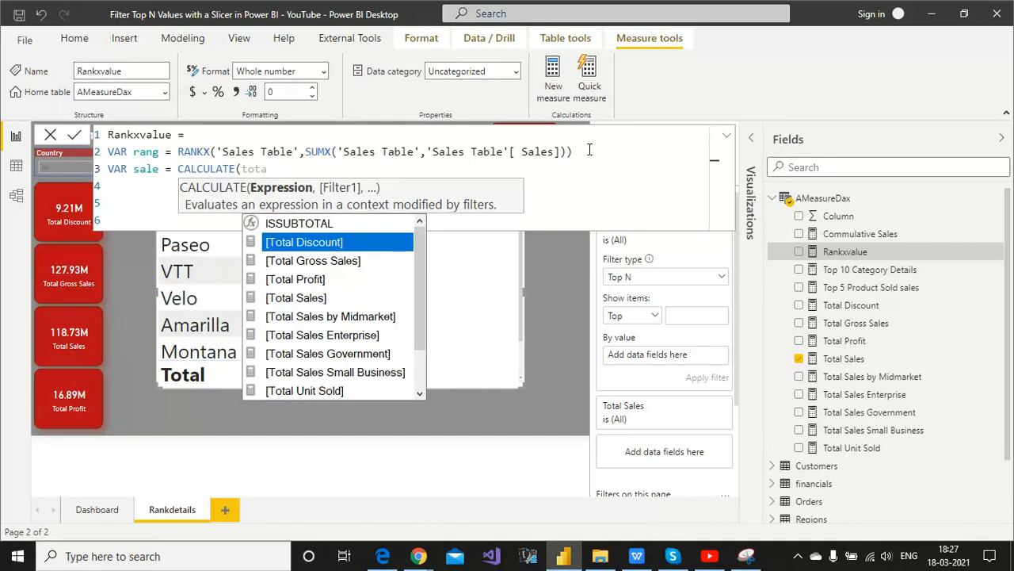
key(Down)
key(Down)
key(Down)
key(Tab)
text(,)
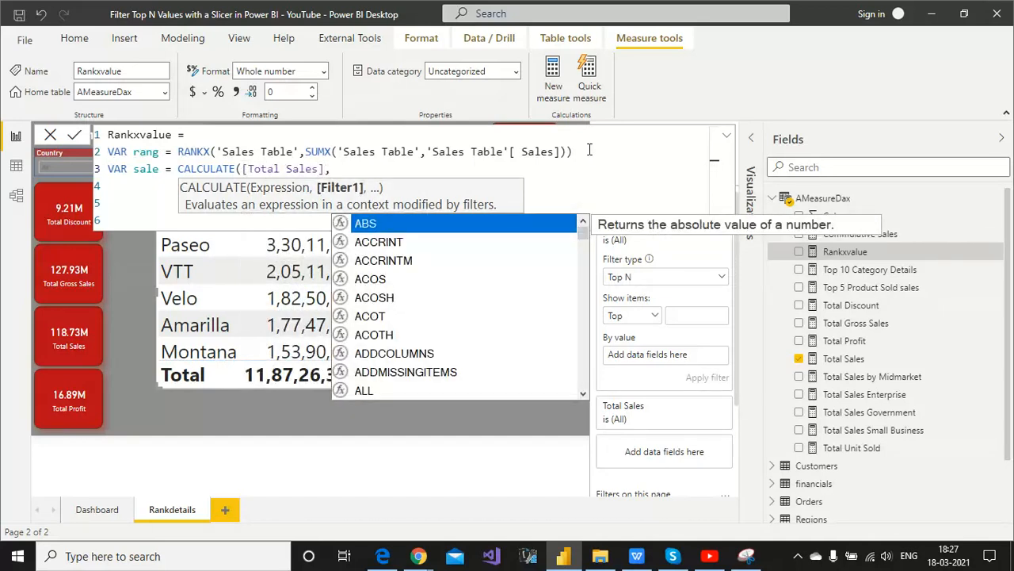
- Finish the sale variable's CALCULATE with the filter condition rang<=2
text(ran)
key(Down)
key(Down)
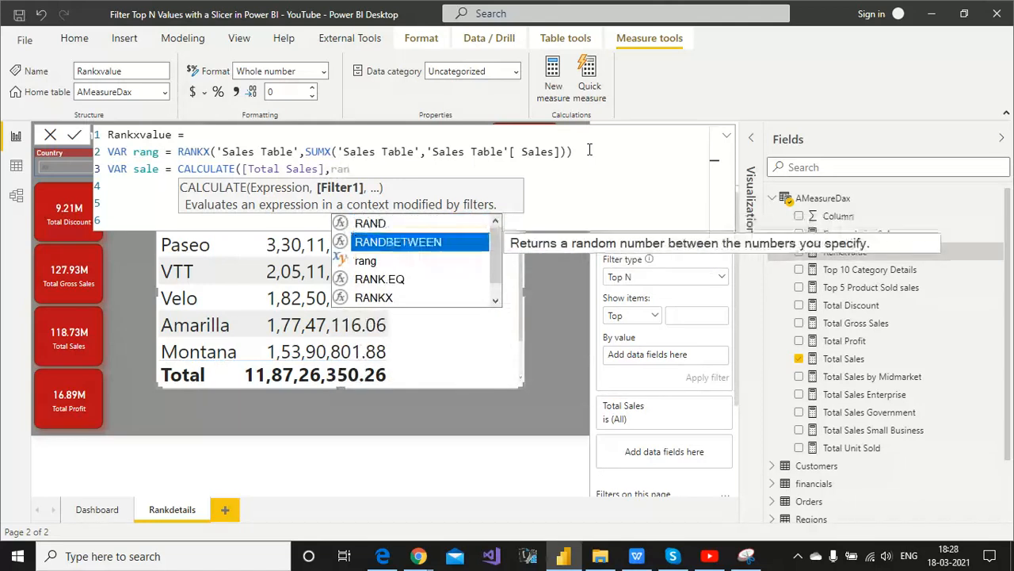
key(Tab)
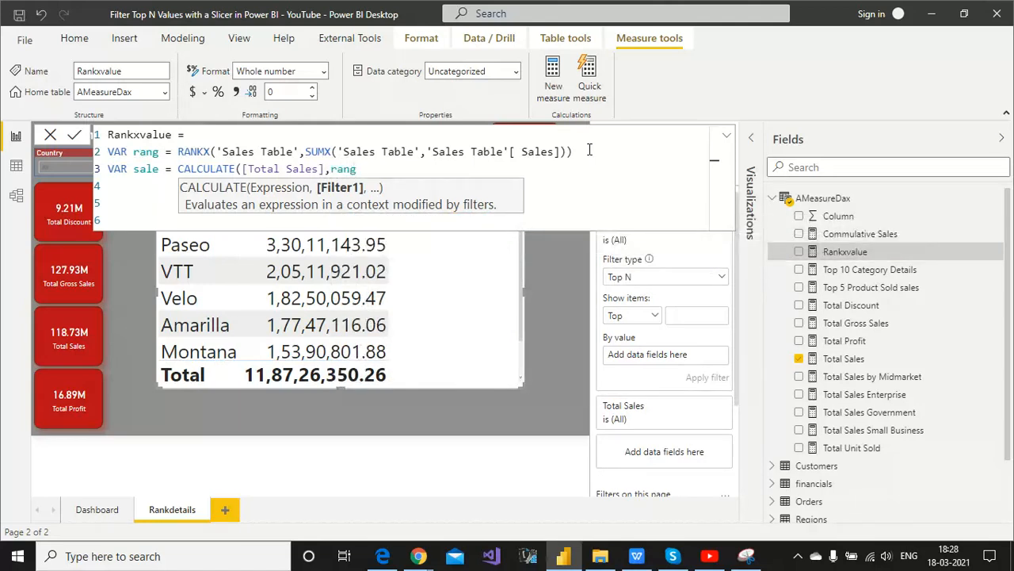
text(<=2))
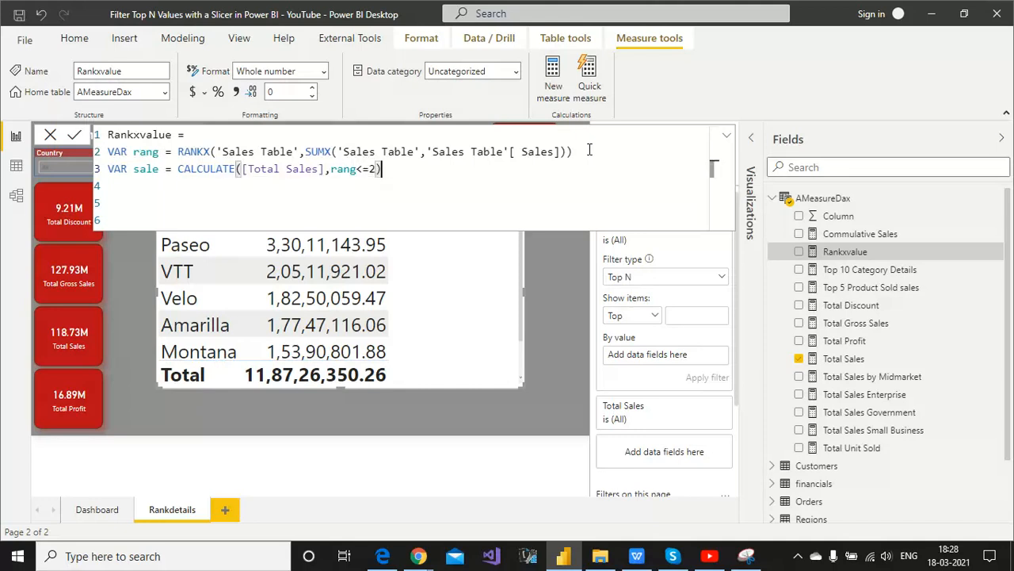
- Add a return statement that outputs the sale variable and commit the measure
key(Return)
text(return)
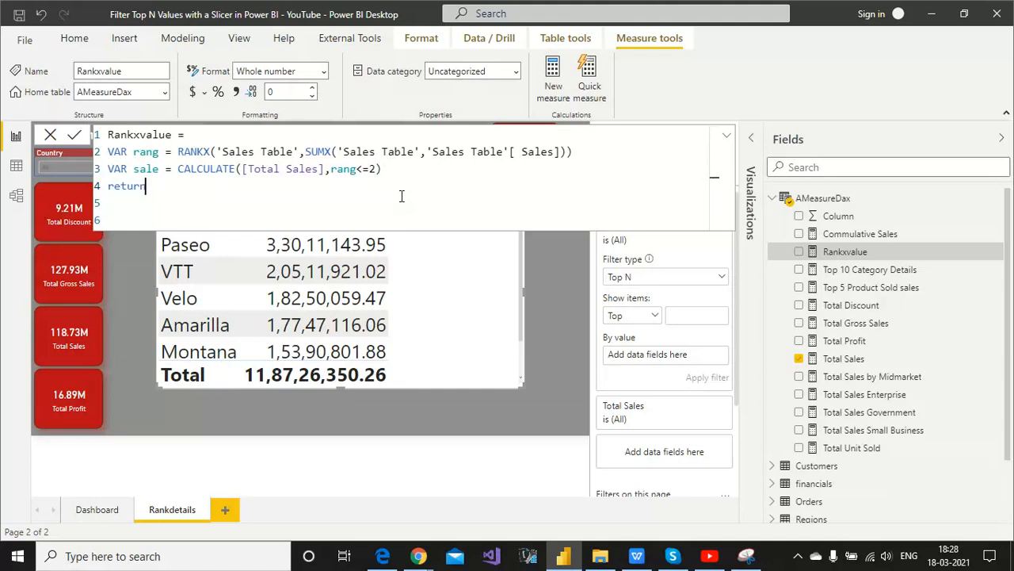
key(Return)
text(sale)
key(Return)
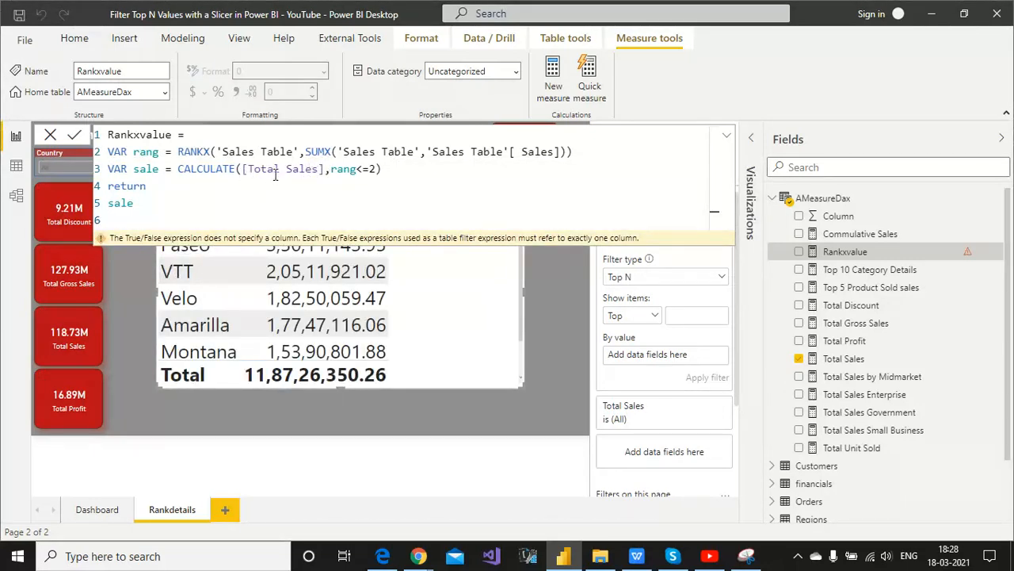
- Insert FILTER('Sales Table', in front of the rang<=2 condition in the sale variable and commit the measure
click(330, 168)
text(fil)
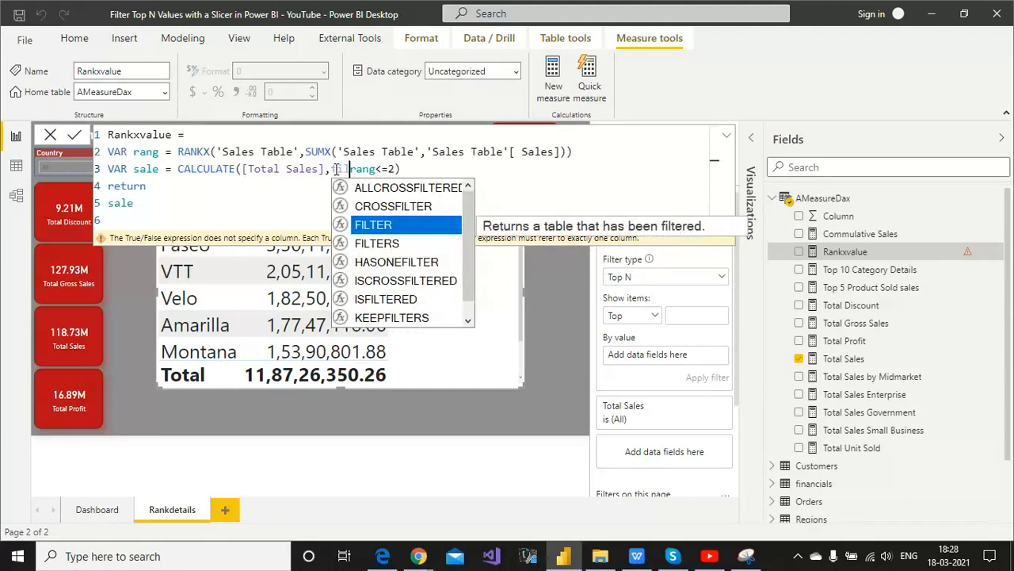
key(Tab)
text(')
key(Tab)
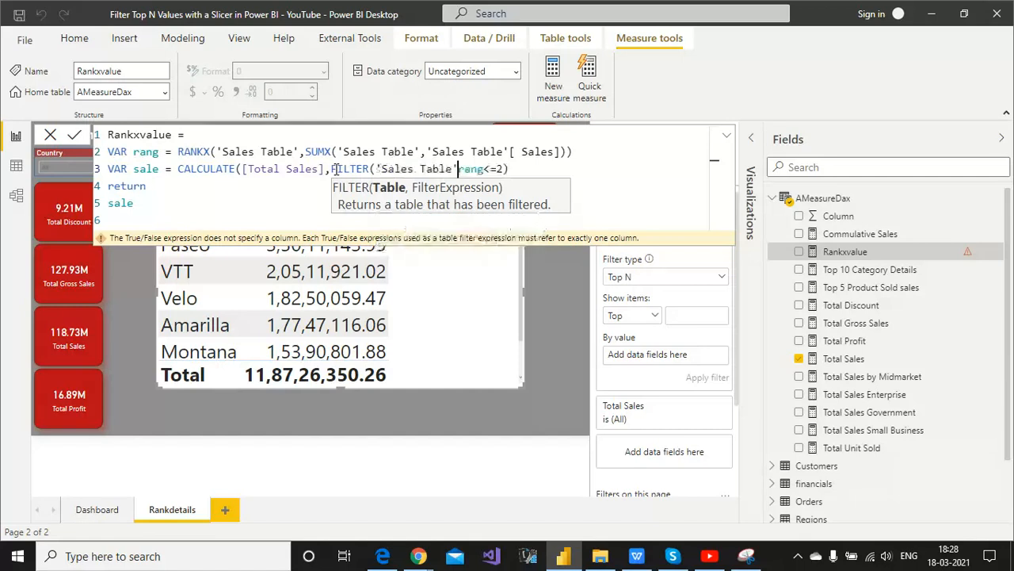
text(,)
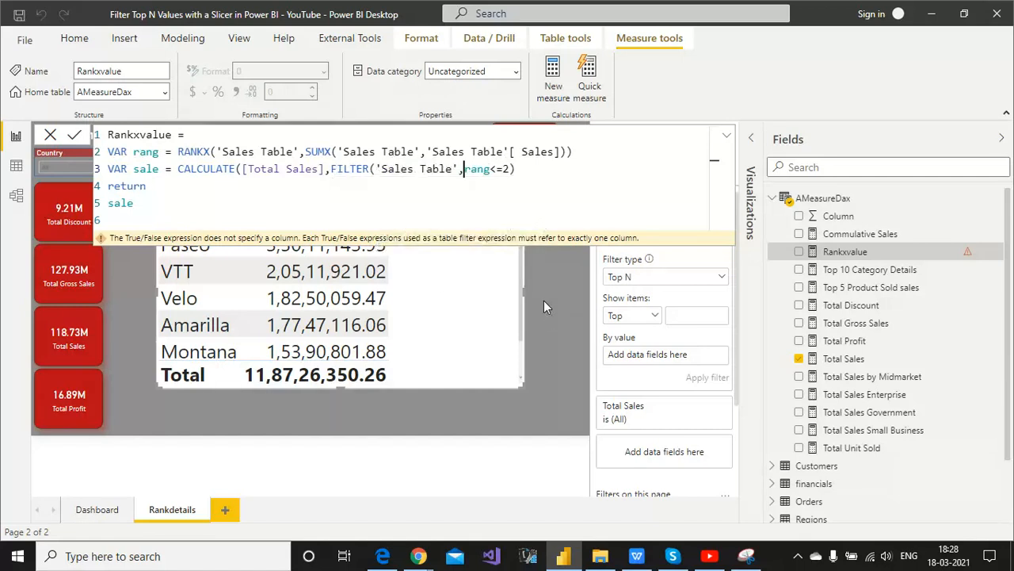
key(Return)
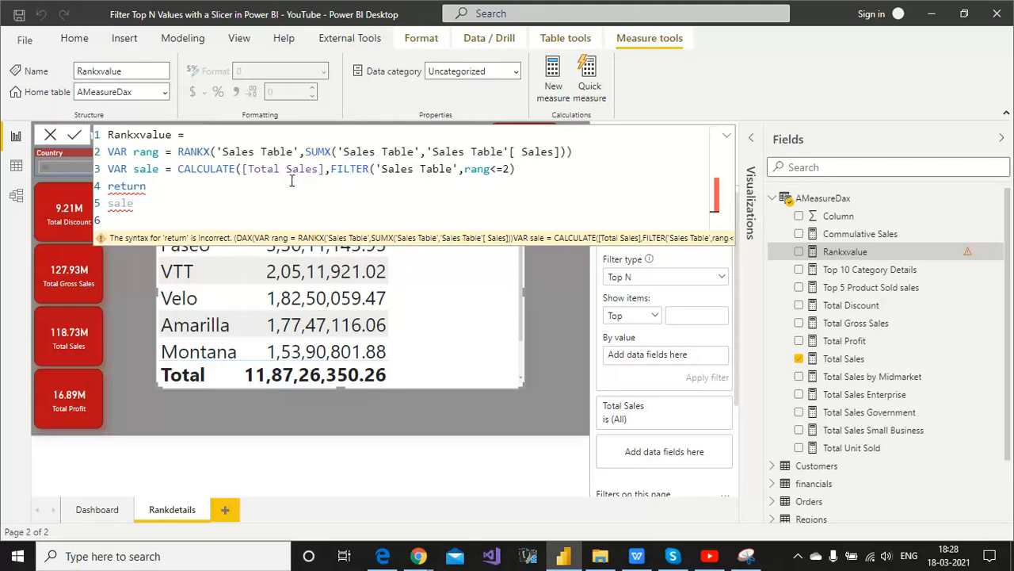
- Add the missing closing parenthesis at the end of the sale variable's CALCULATE expression and commit the measure
mouse_move(118, 188)
mouse_move(137, 207)
drag(137, 207, 110, 211)
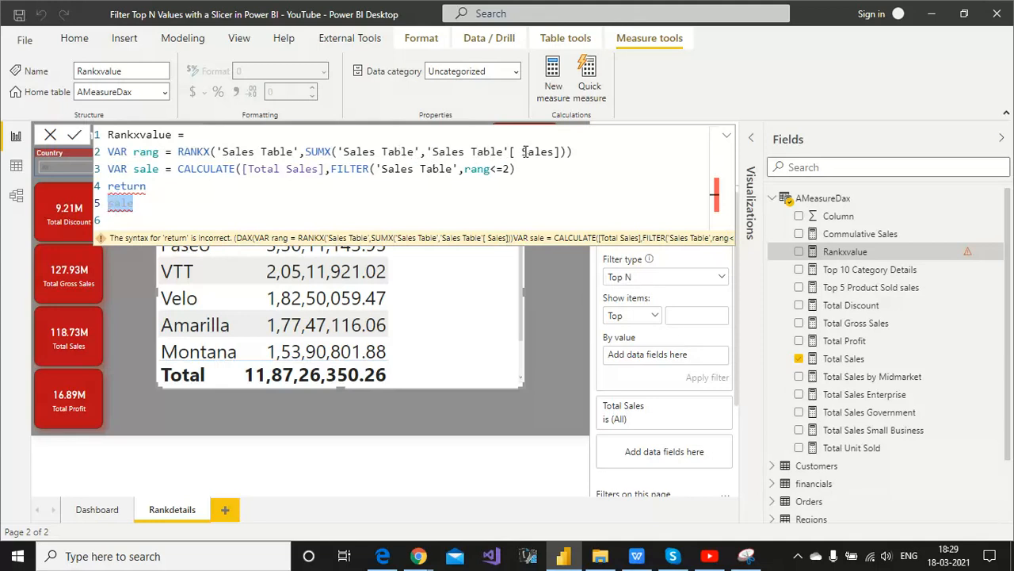
click(154, 202)
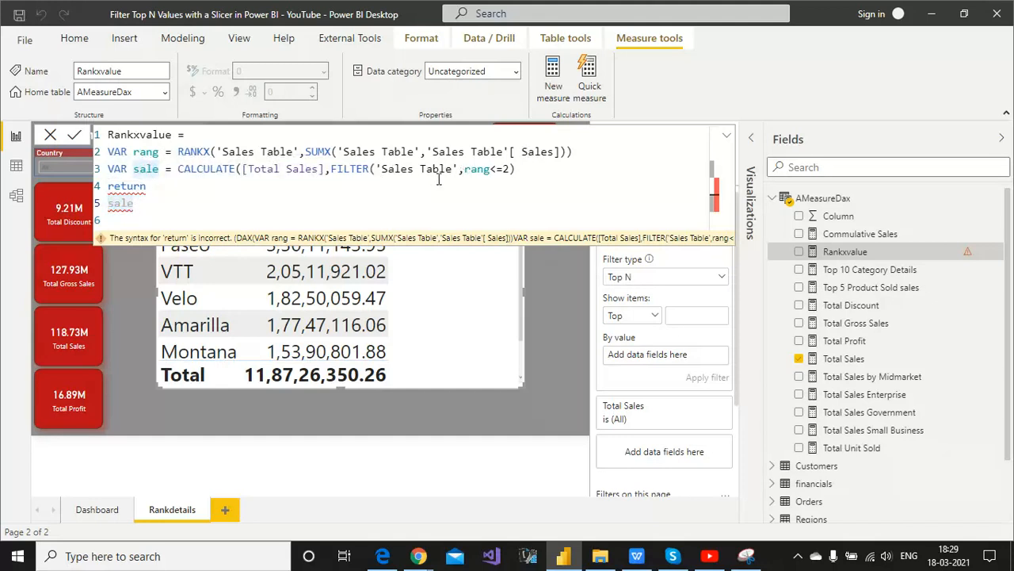
click(520, 169)
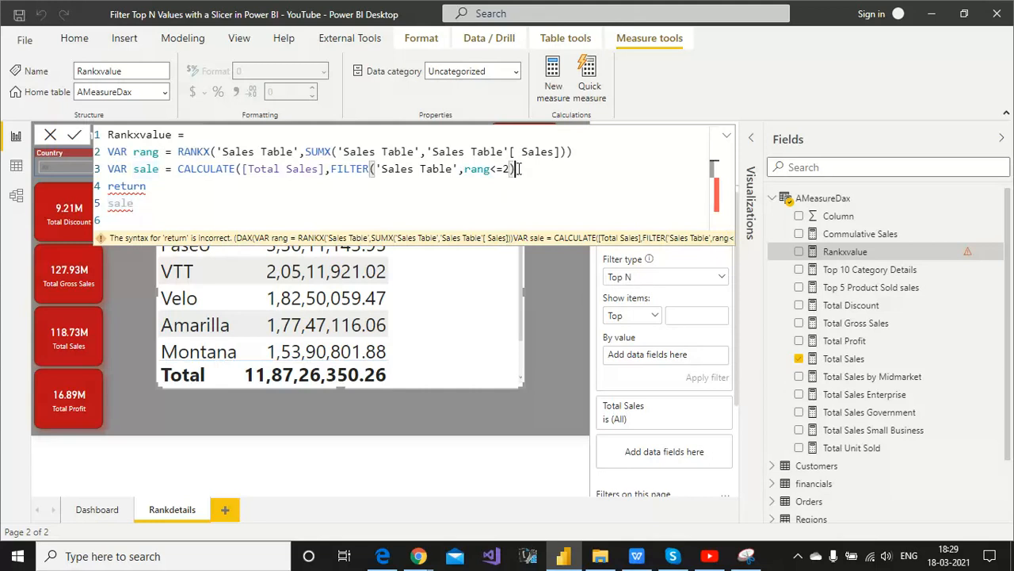
text())
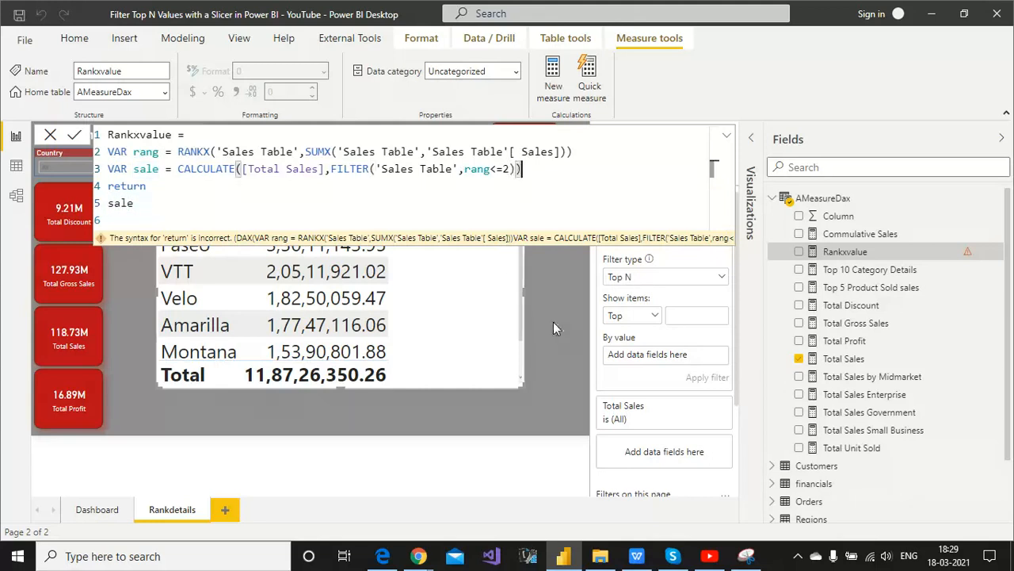
key(Return)
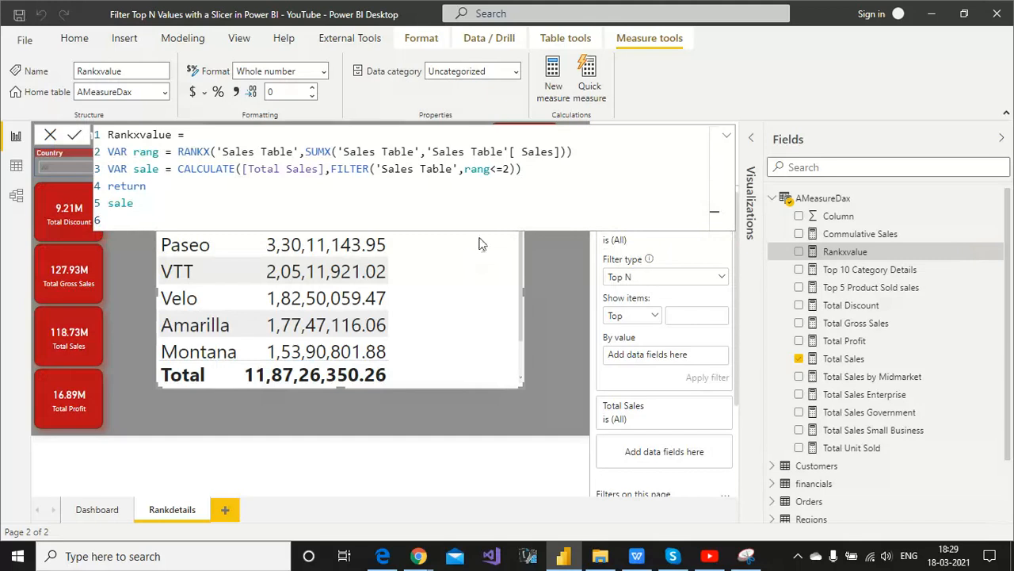
- Review the RANKX expression assigned to rang and the returned sale variable in the measure formula
click(512, 169)
drag(176, 151, 599, 152)
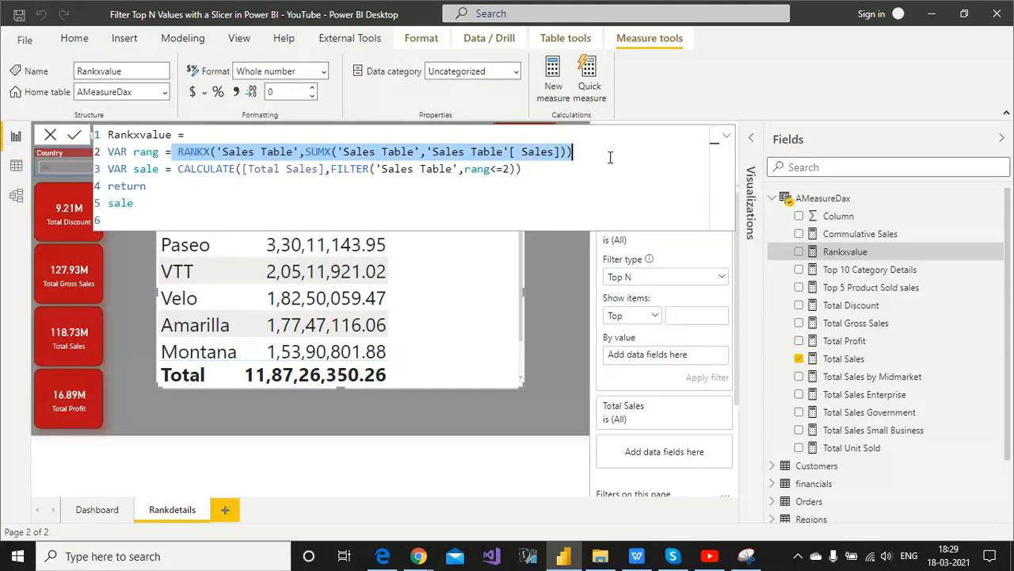
click(305, 198)
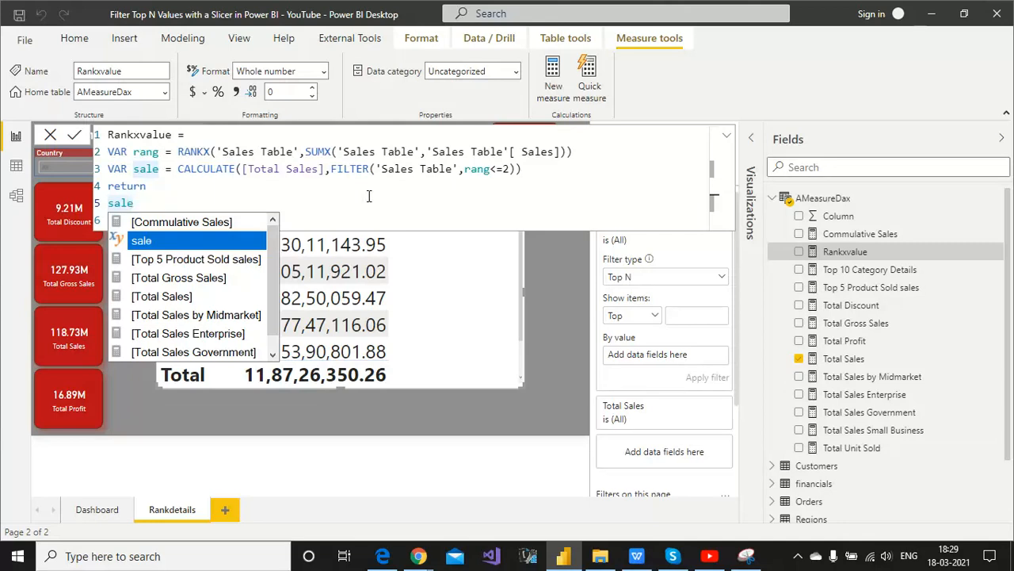
- Review the complete Rankxvalue formula in the enlarged formula editor and collapse the editor
click(560, 163)
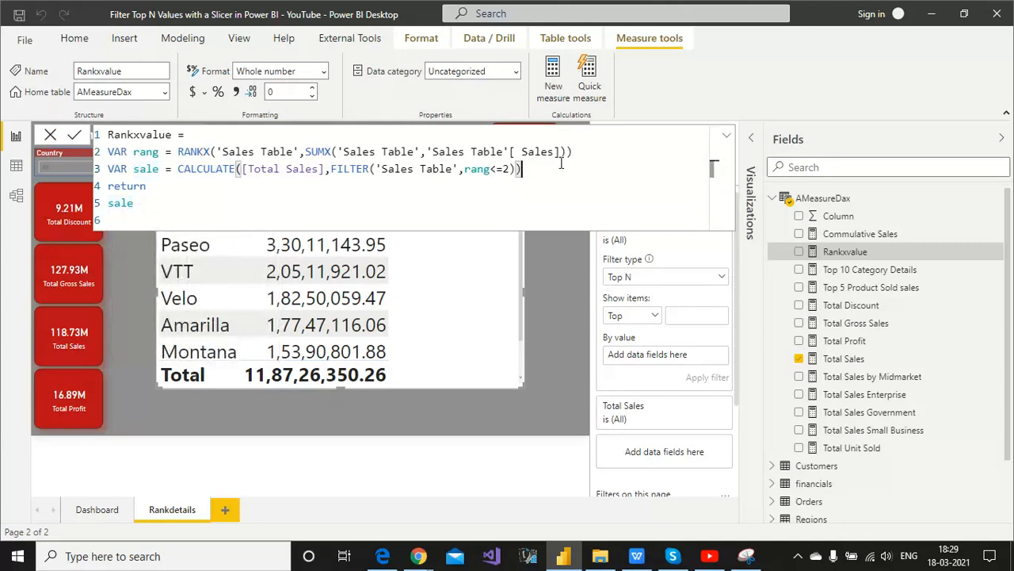
click(260, 136)
scroll(261, 159, up, 2)
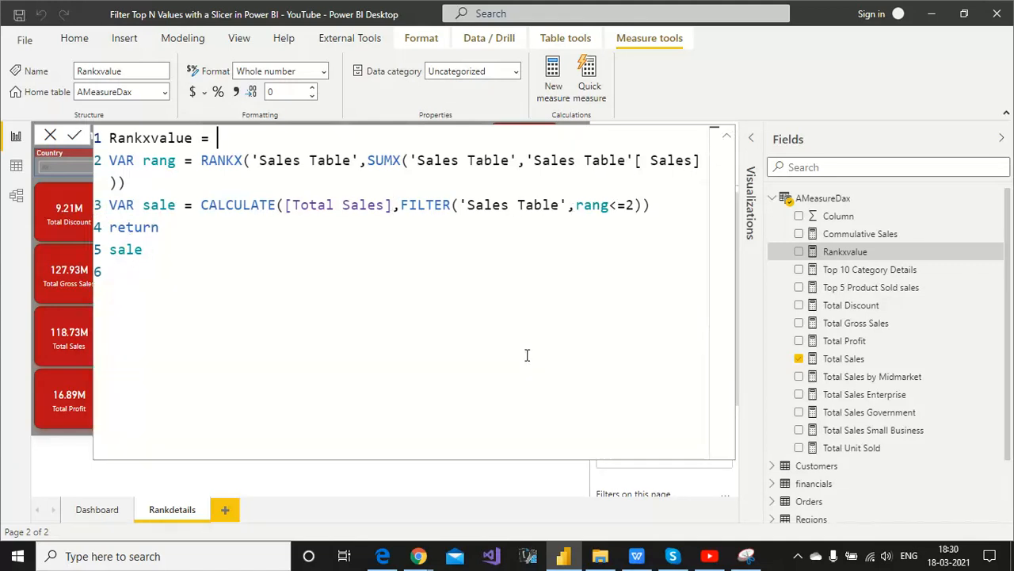
click(726, 138)
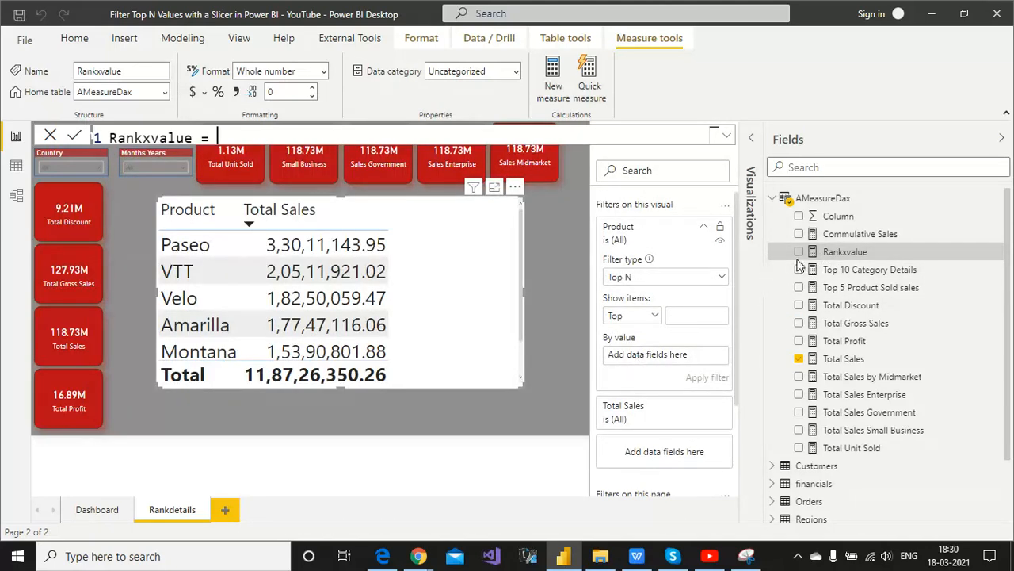
- Apply the Top N filter on Product in the table visual to show the top 2 items by Rankxvalue
click(829, 257)
click(458, 278)
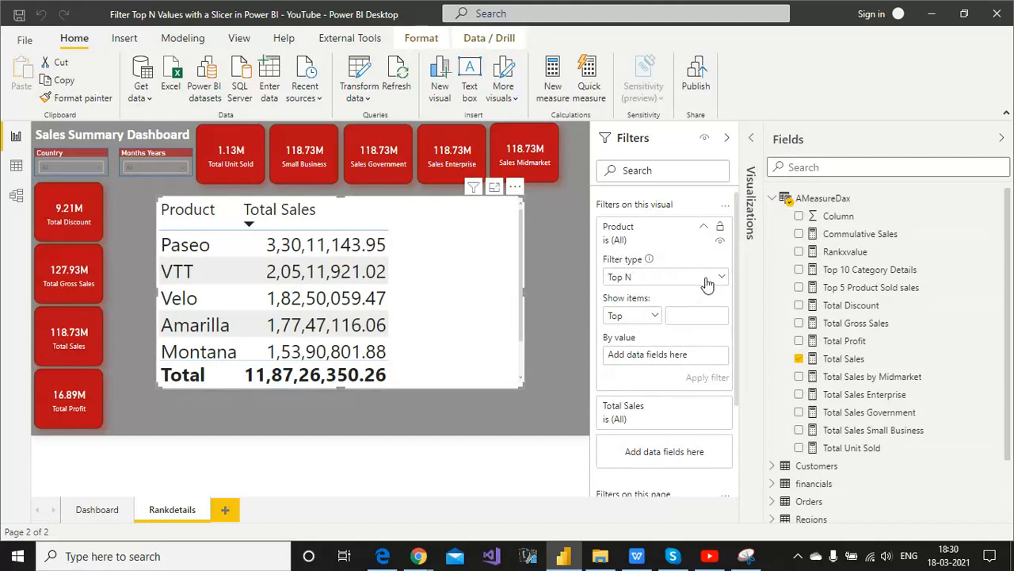
drag(846, 252, 683, 353)
click(694, 313)
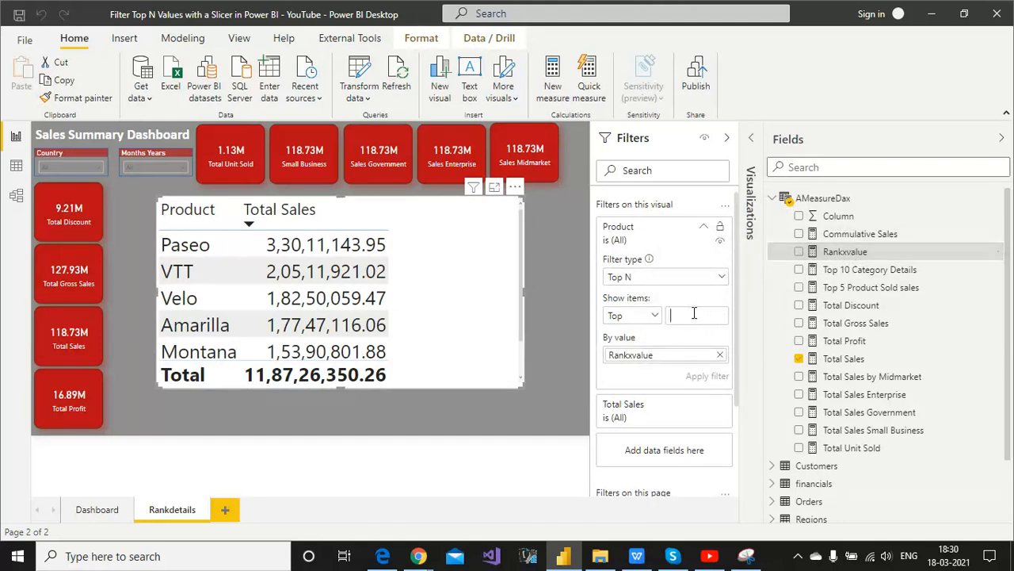
text(2)
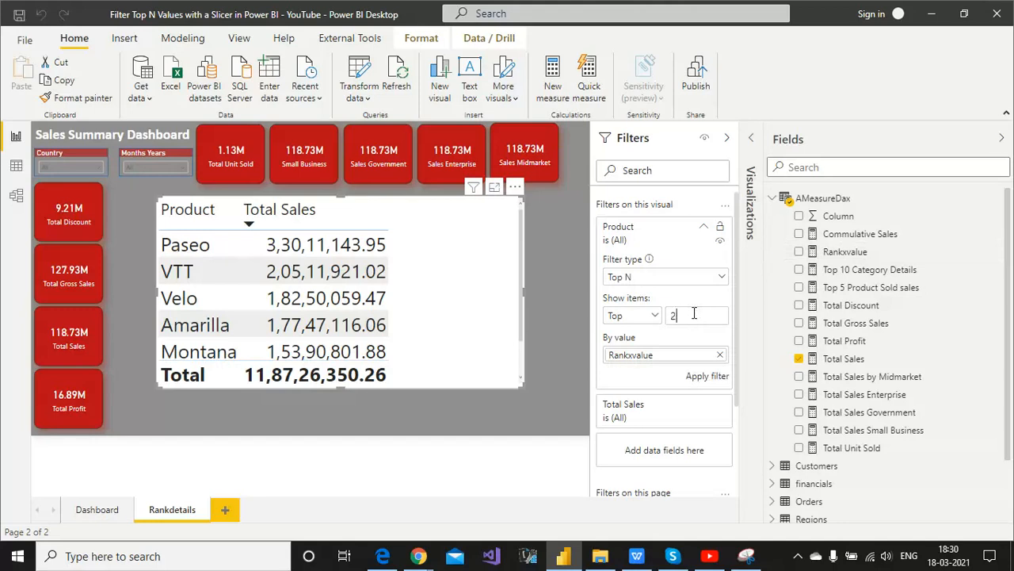
click(708, 379)
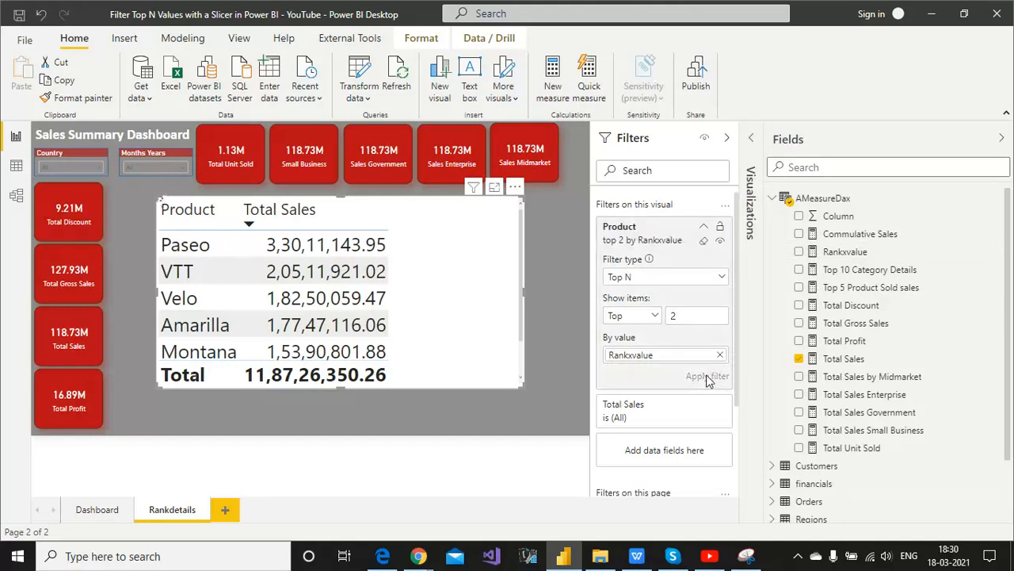
- Change the Product Top N filter to show the top 3 items and apply it
double_click(680, 316)
text(3)
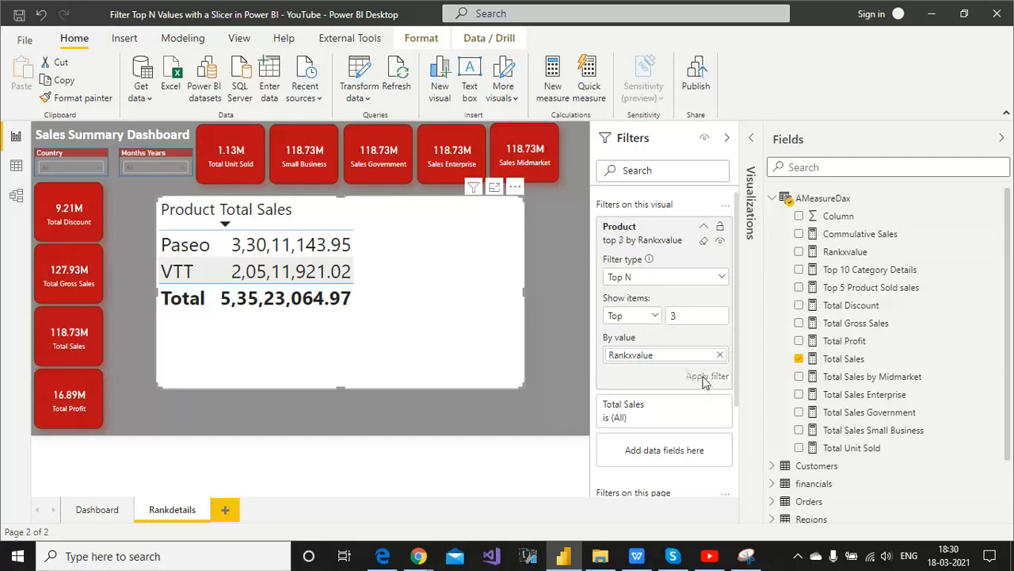
click(706, 378)
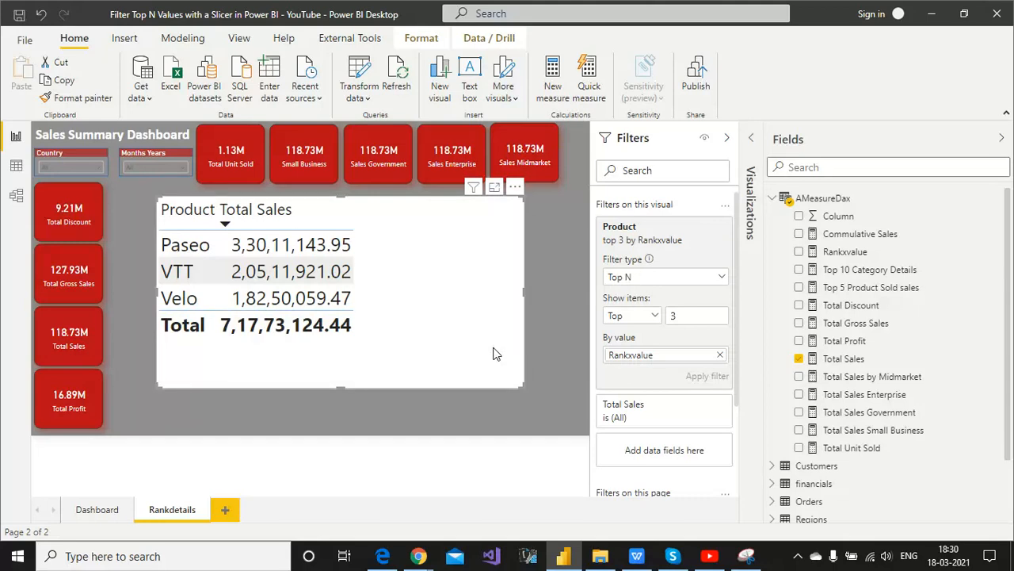
- Examine the Total Sales measure's formula in the formula editor and collapse the editor
click(845, 359)
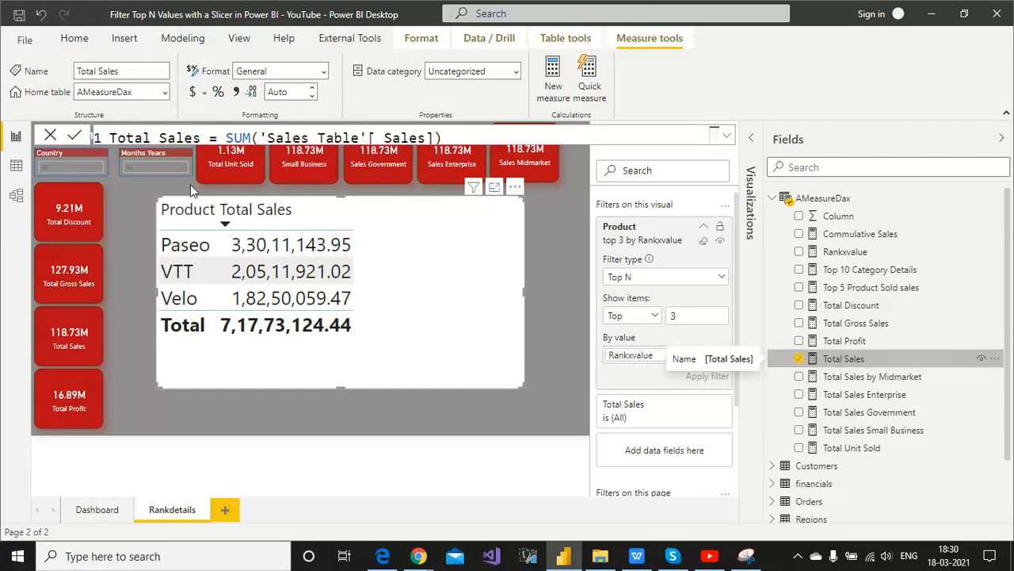
click(729, 139)
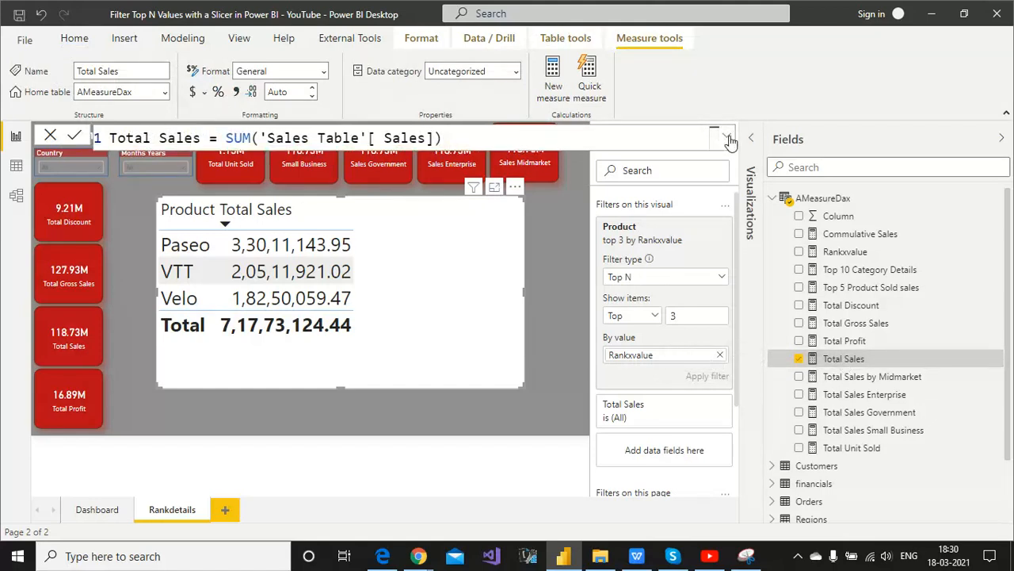
click(729, 138)
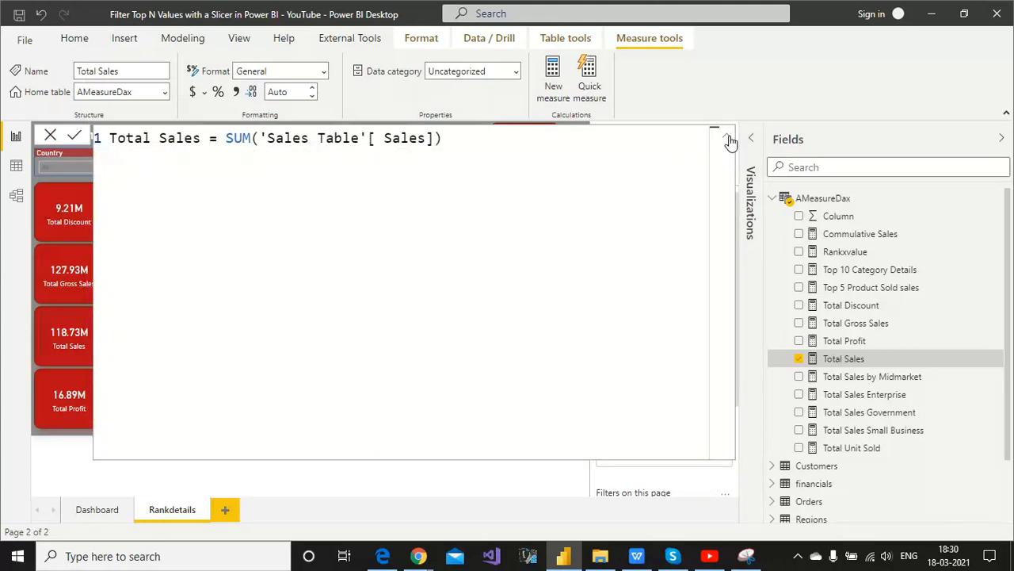
click(728, 138)
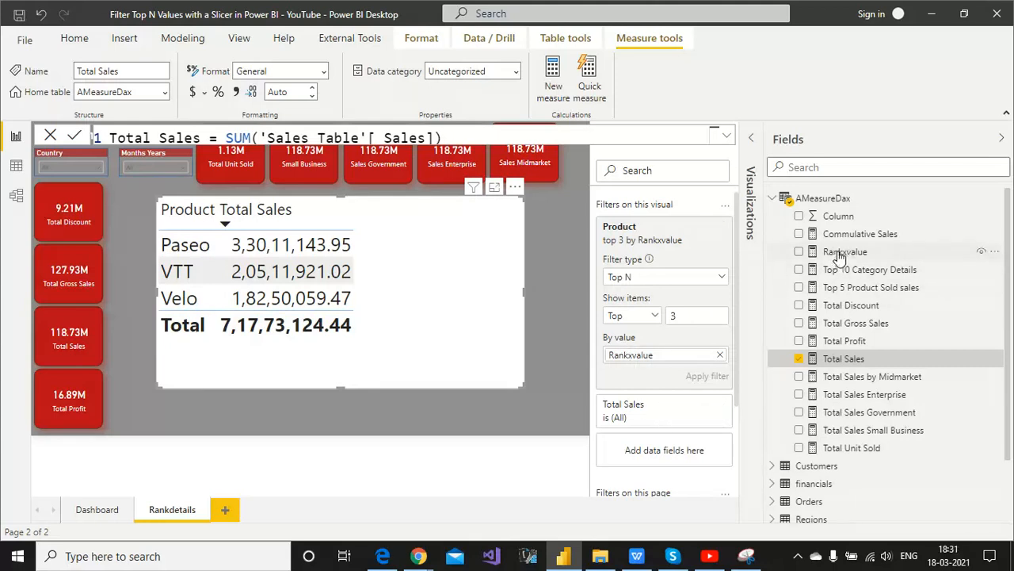
- Try adding Rankxvalue as a separate filter on the table visual, and remove it again
drag(838, 262, 660, 451)
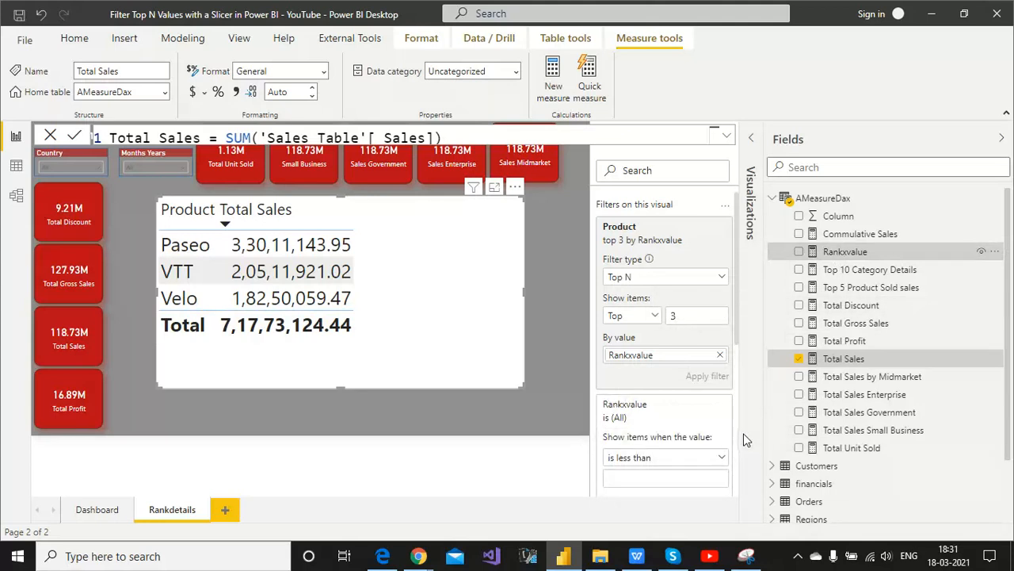
click(703, 405)
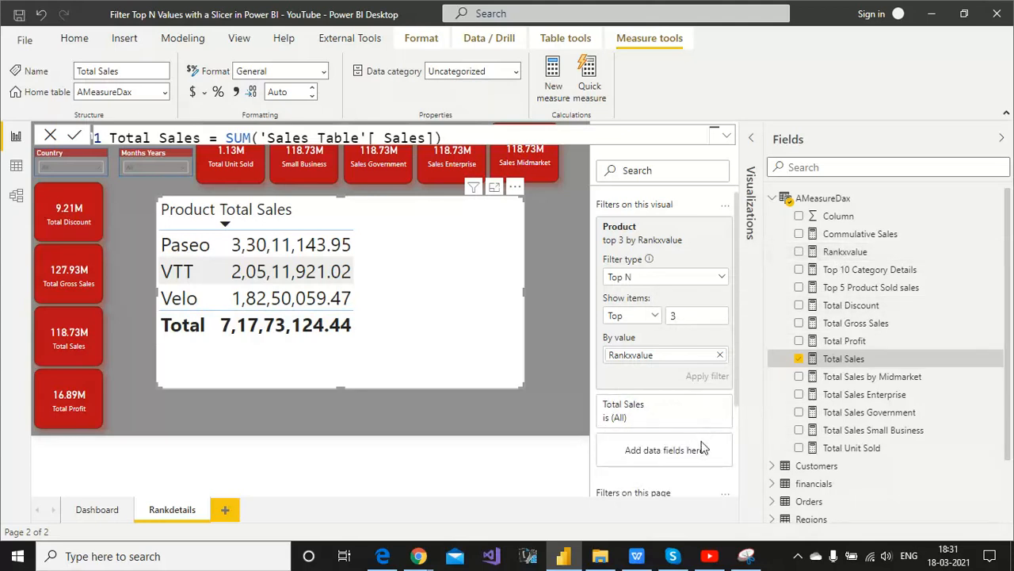